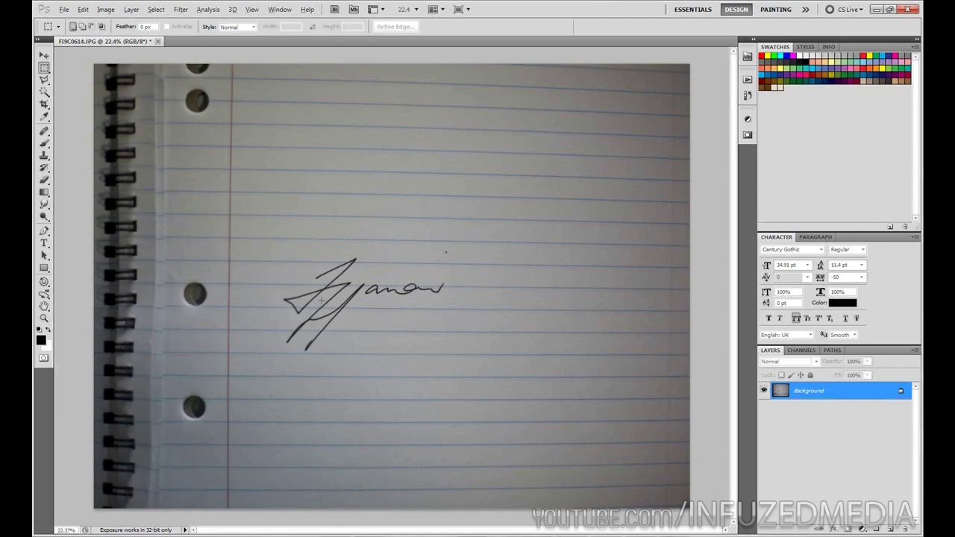
Zoom in on the handwritten signature in FI9C0614.JPG.
scroll(321, 300, up, 1)
key(alt)
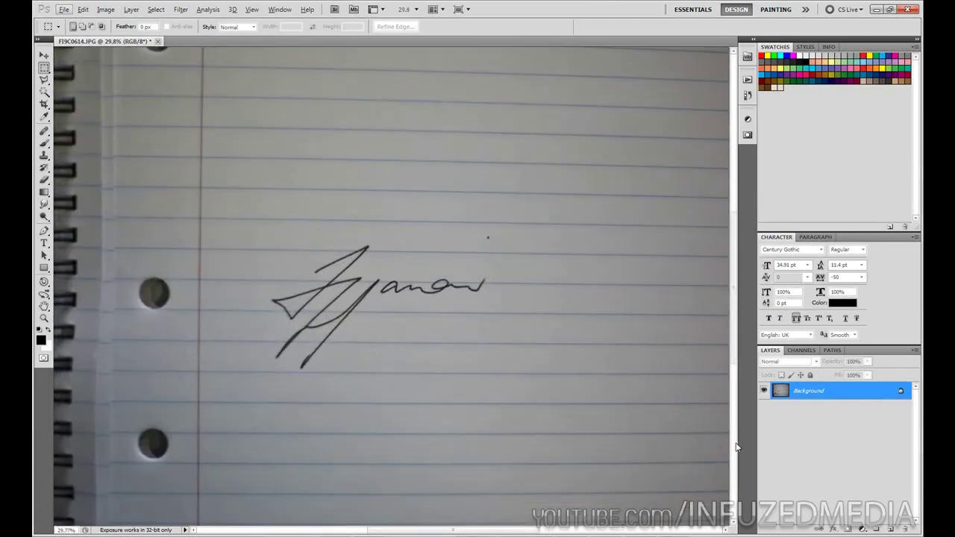
Add a new empty Layer 1 above the Background for tracing.
click(891, 528)
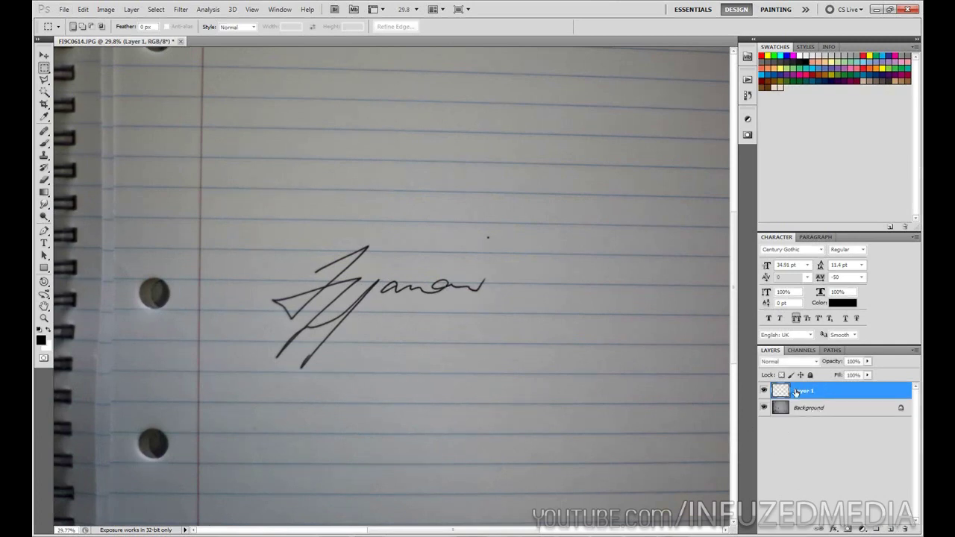
key(p)
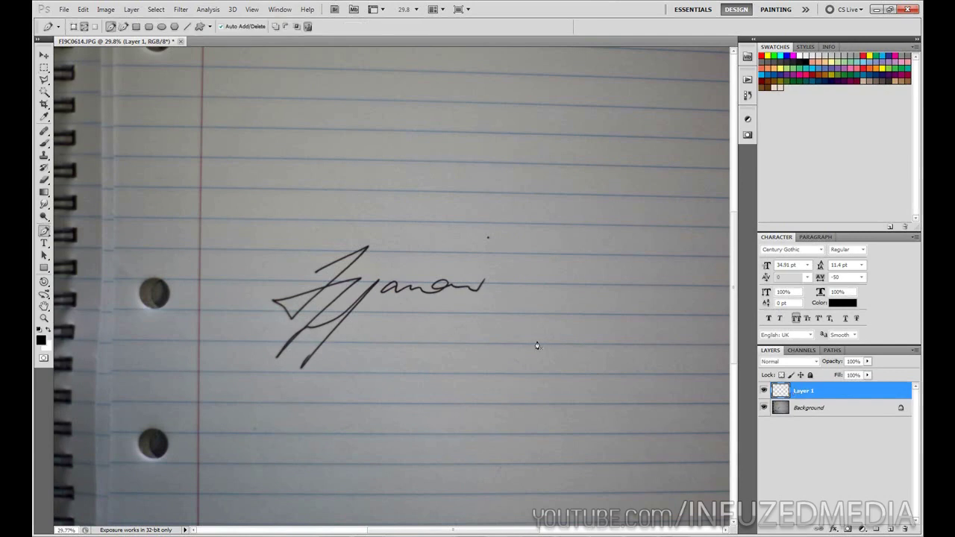
scroll(302, 283, up, 2)
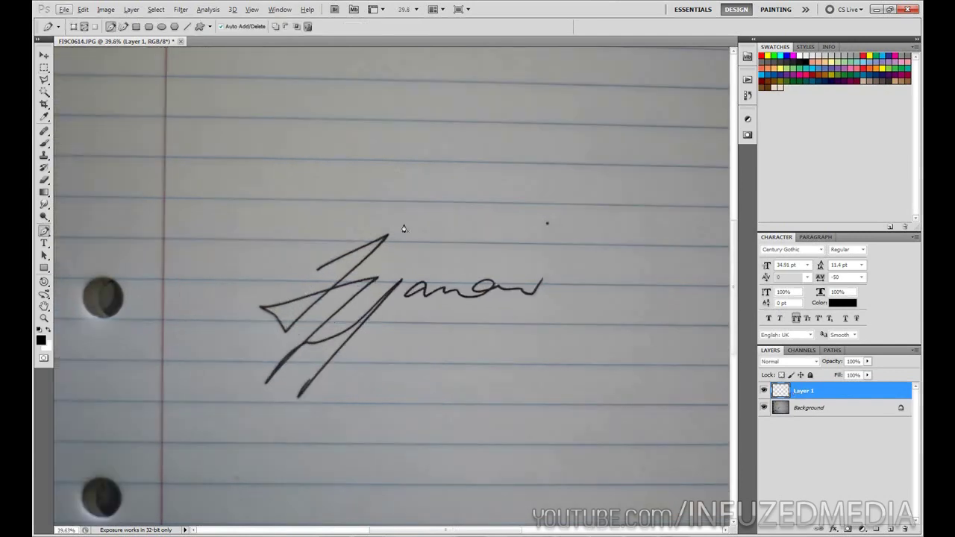
Set the brush size to 10 px, then test a stroke and undo it.
key(b)
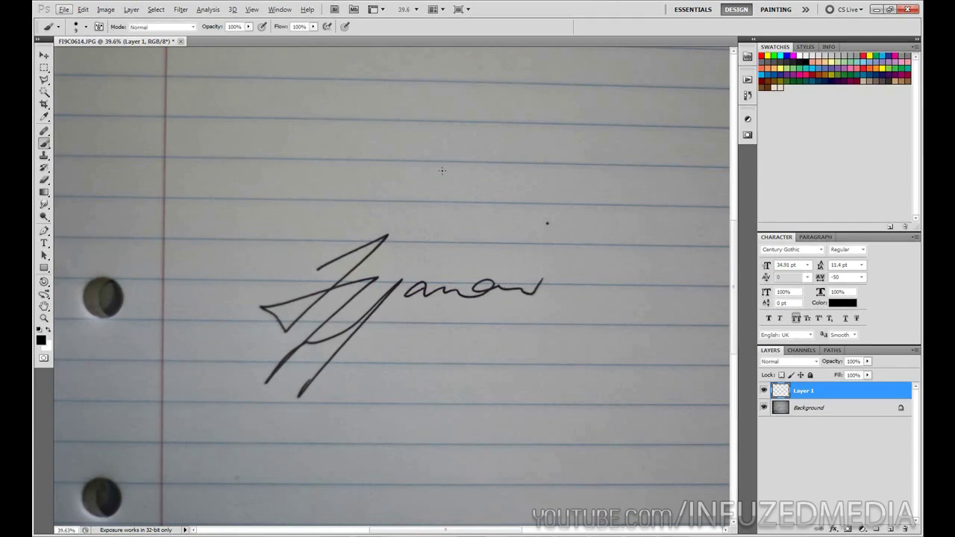
right_click(366, 152)
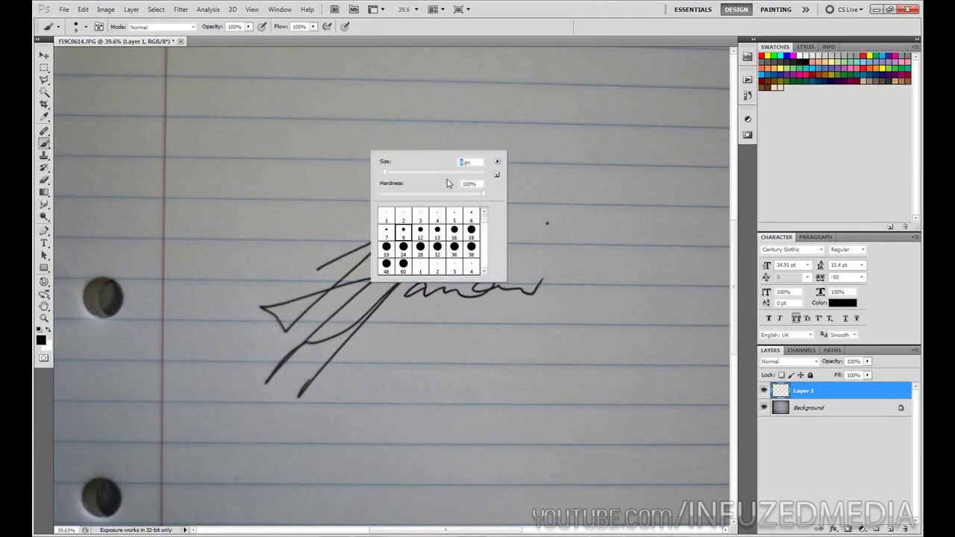
text(10)
mouse_move(401, 96)
mouse_down()
mouse_move(410, 139)
mouse_move(487, 209)
mouse_up()
key(ctrl+z)
key(p)
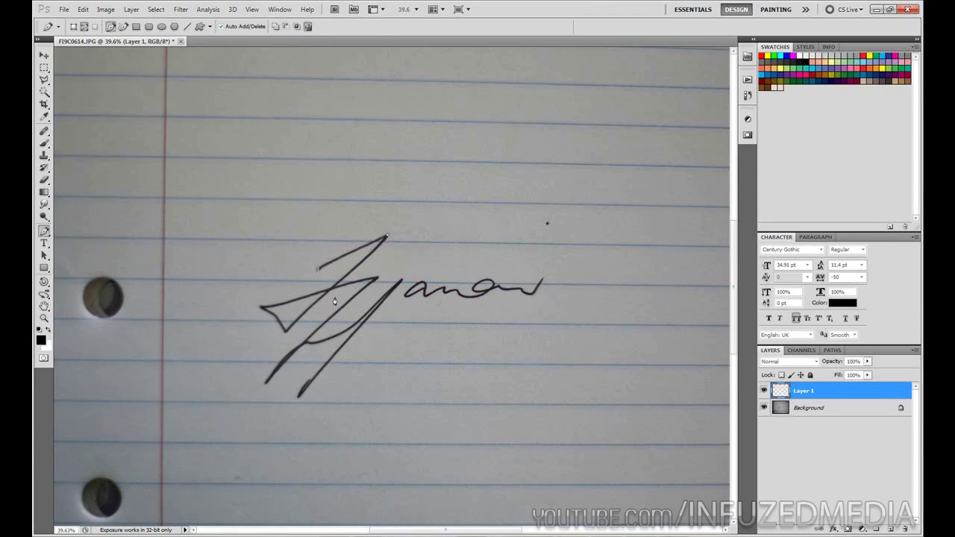
Trace the signature strokes with Pen path anchors, ending in a smooth curve.
click(261, 306)
click(368, 284)
click(287, 357)
click(305, 342)
mouse_move(399, 283)
mouse_down()
mouse_move(437, 243)
mouse_move(401, 284)
mouse_up()
Stroke both traced paths with the 10 px black brush.
right_click(383, 345)
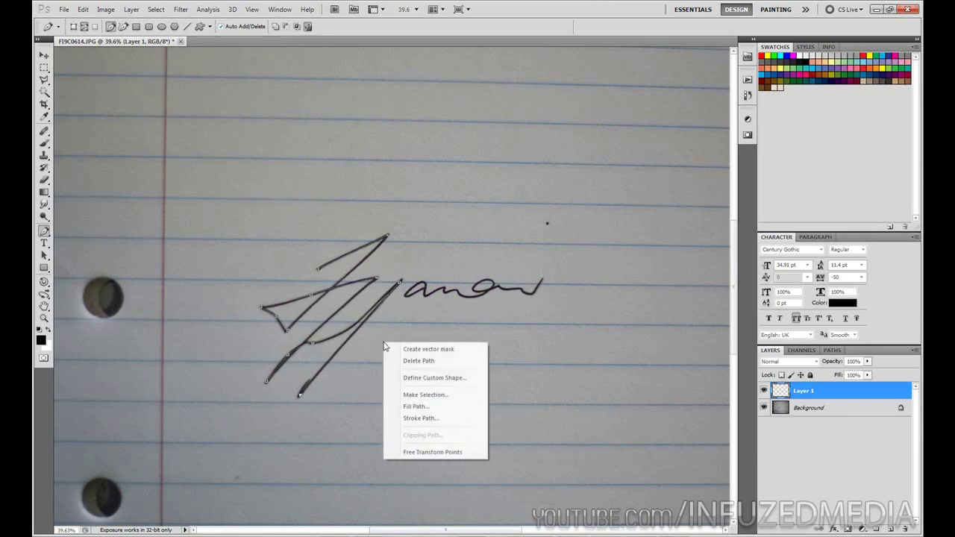
click(437, 424)
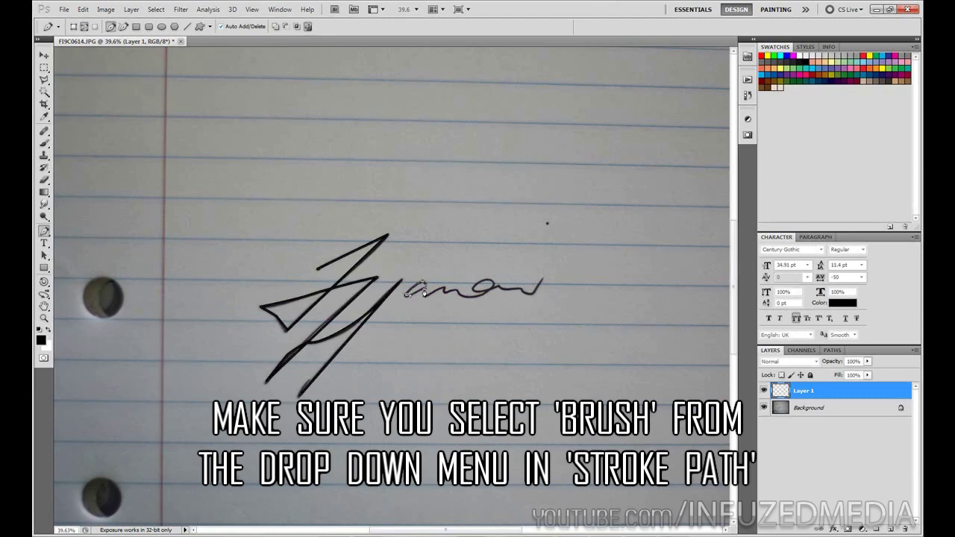
right_click(533, 330)
click(574, 335)
Hide the lined-paper Background layer to leave the signature on transparency.
key(b)
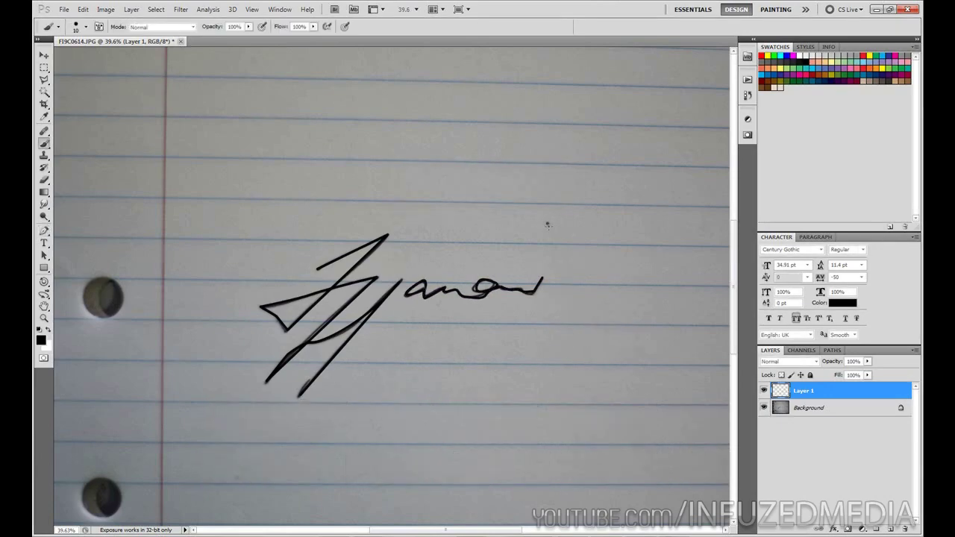
click(764, 407)
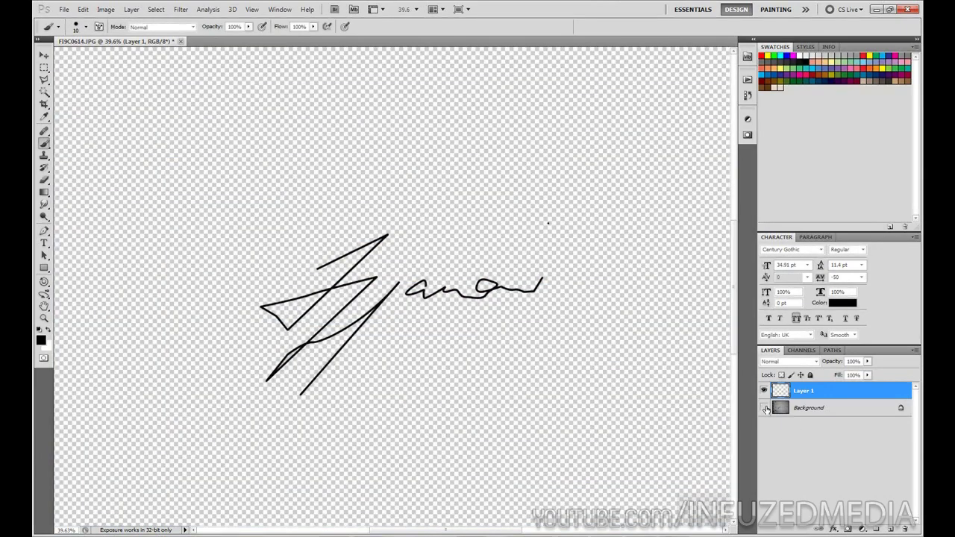
scroll(513, 369, down, 2)
scroll(373, 315, up, 1)
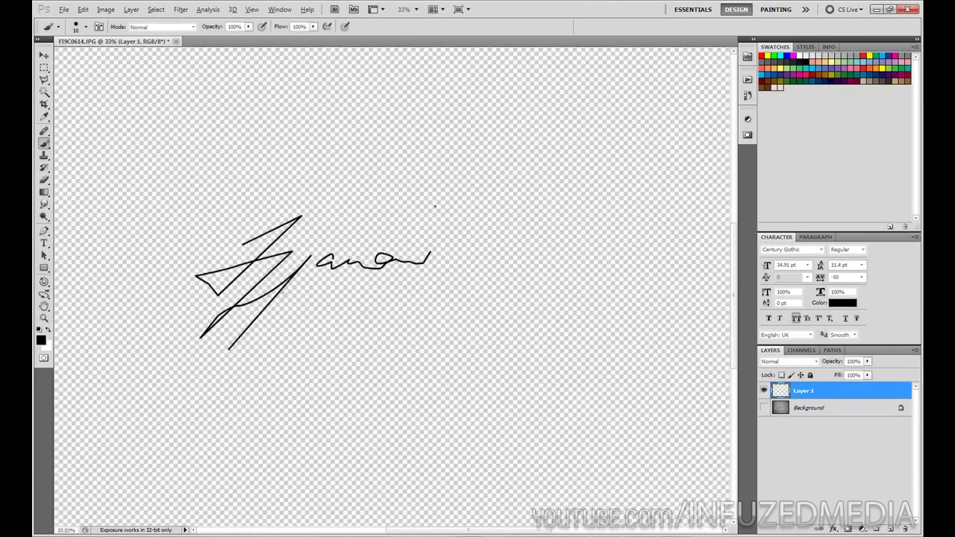
scroll(208, 251, left, 2)
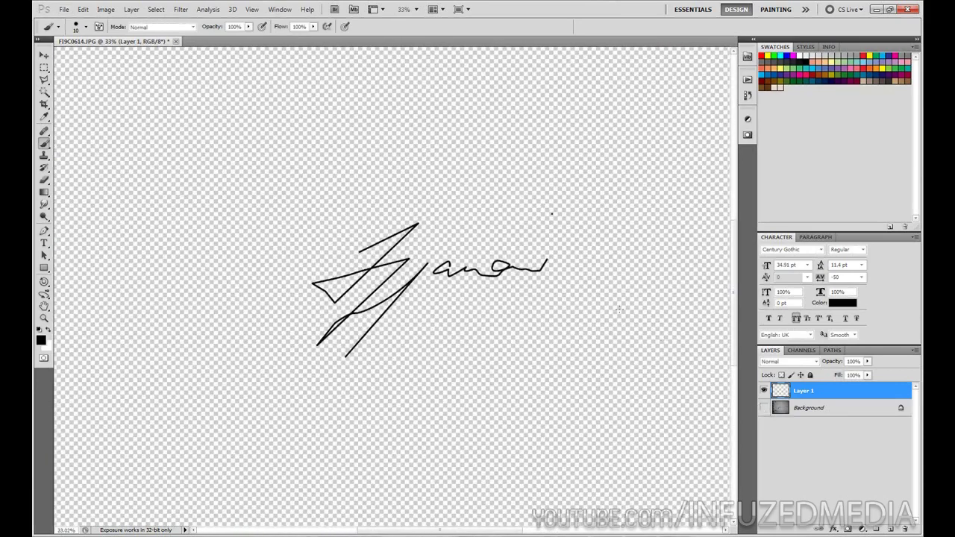
scroll(619, 309, down, 2)
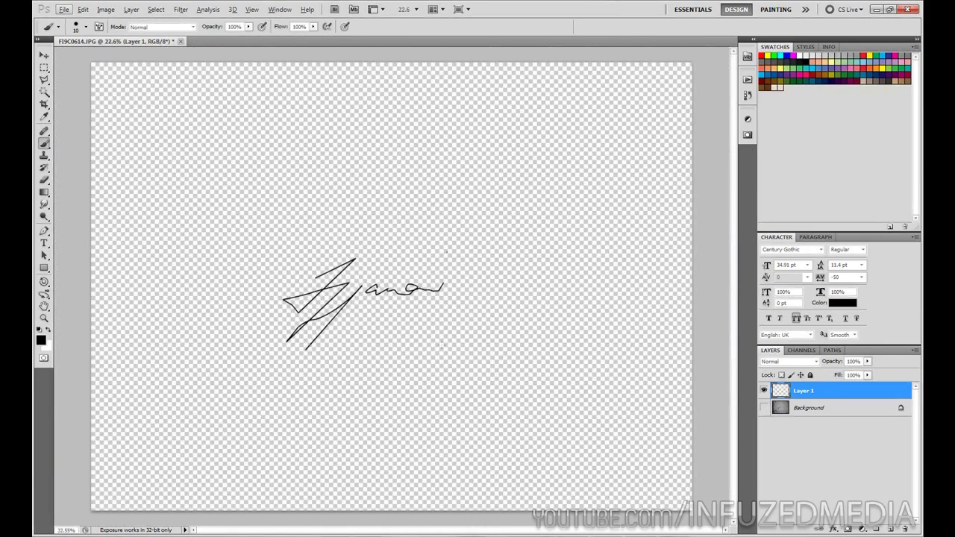
scroll(460, 352, up, 1)
Type INFUZEDMEDIA as a new text line on the canvas.
key(t)
click(386, 316)
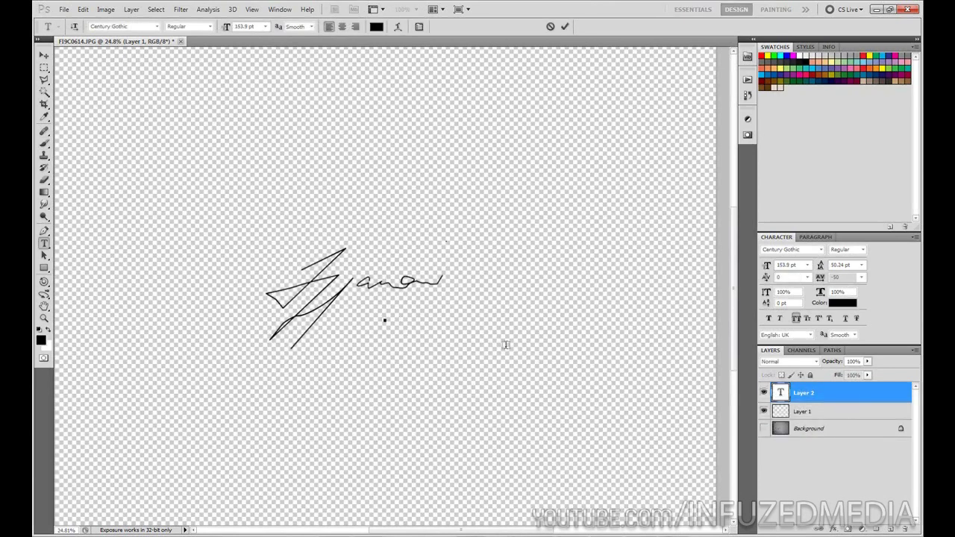
text(INFUZEDME)
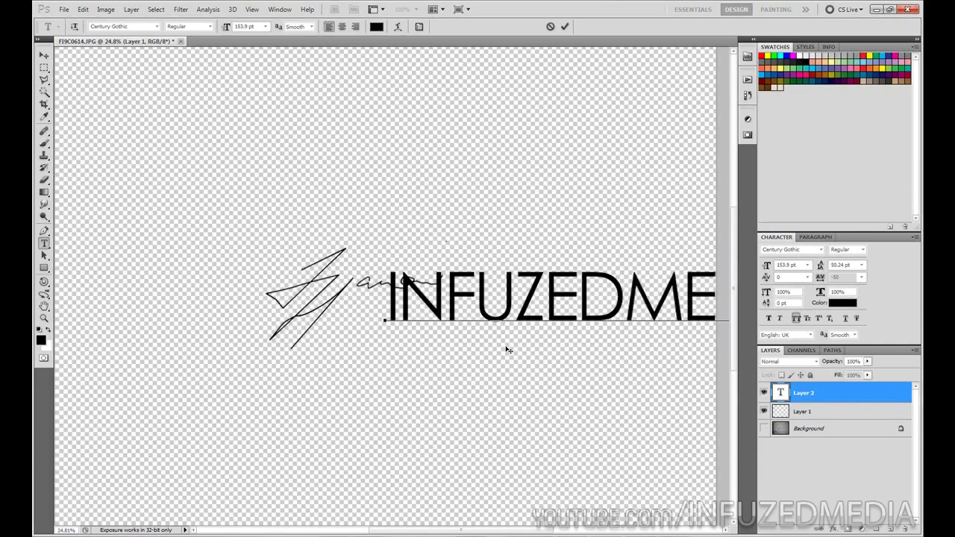
click(43, 55)
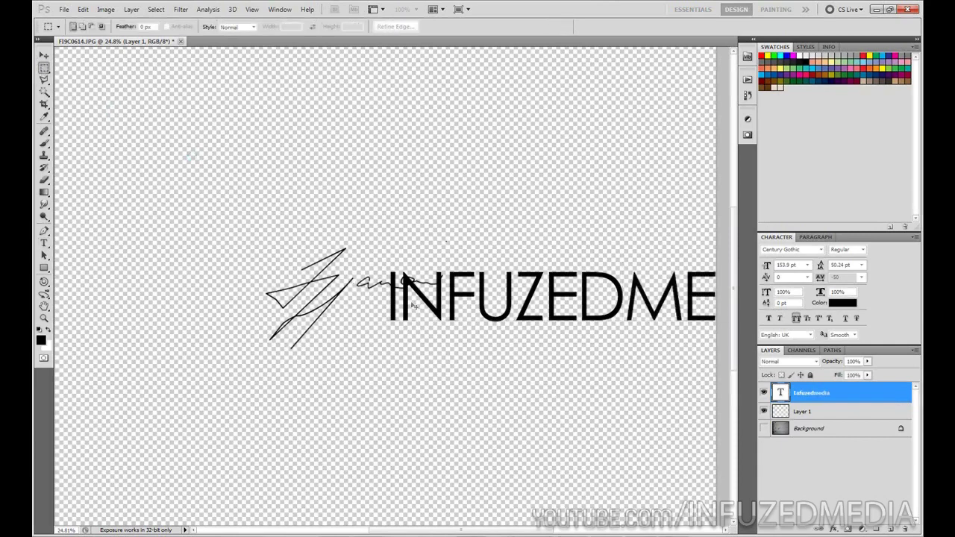
Move INFUZEDMEDIA under the signature and scale it to about 30%.
drag(544, 342, 465, 341)
key(ctrl+t)
key(ctrl+minus)
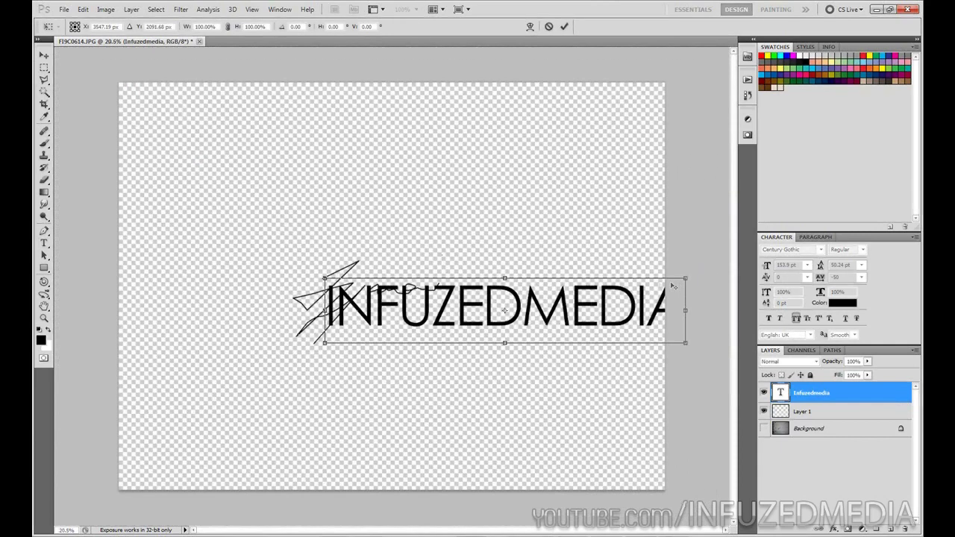
mouse_move(688, 281)
mouse_down()
mouse_move(422, 335)
mouse_move(443, 305)
mouse_move(489, 311)
mouse_move(460, 306)
mouse_up()
scroll(422, 336, up, 2)
key(Return)
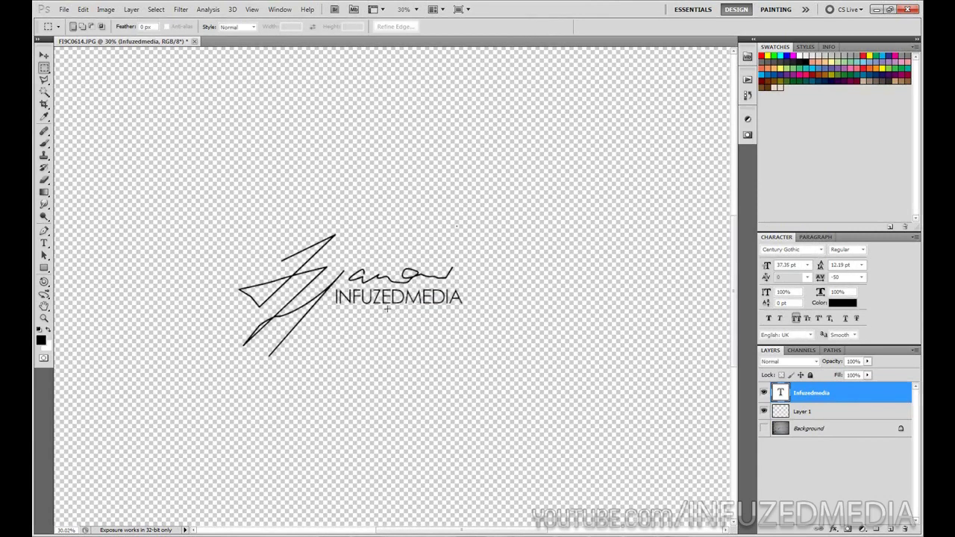
key(t)
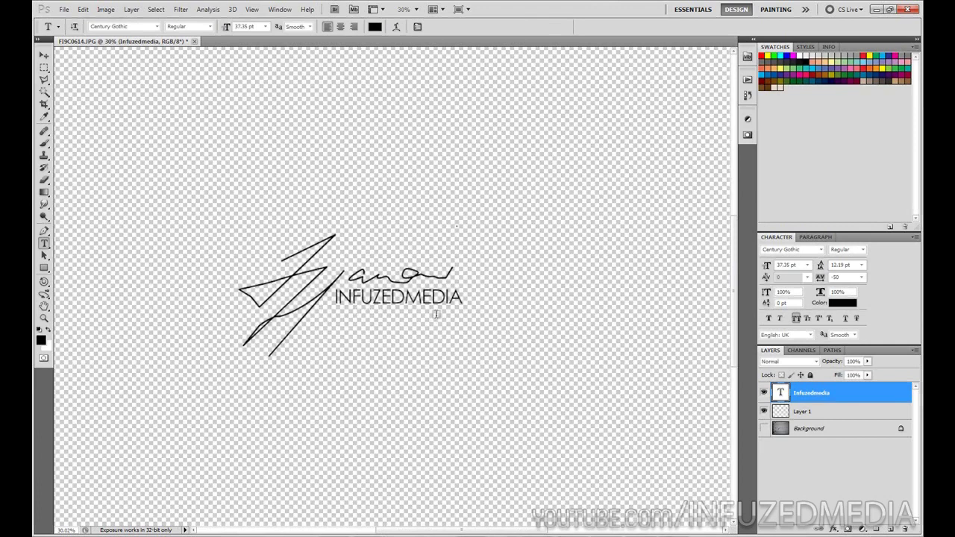
Draw a line under INFUZEDMEDIA and stroke it on new Layer 2.
key(o)
key(p)
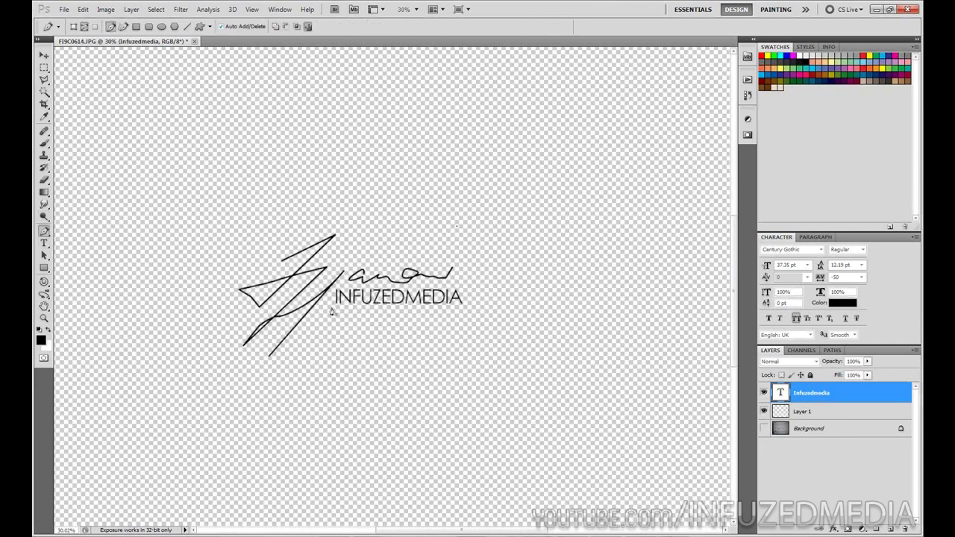
click(331, 307)
click(465, 306)
right_click(437, 319)
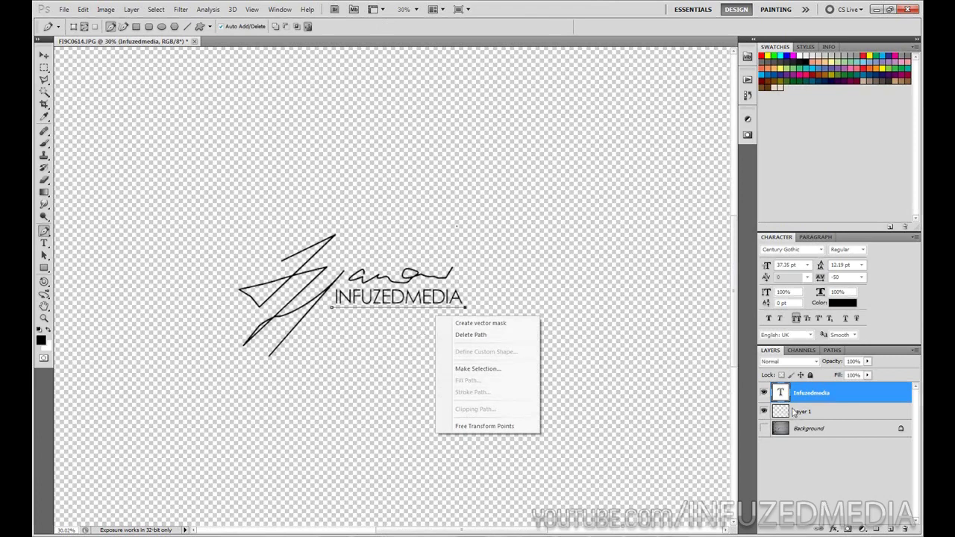
click(891, 530)
click(891, 529)
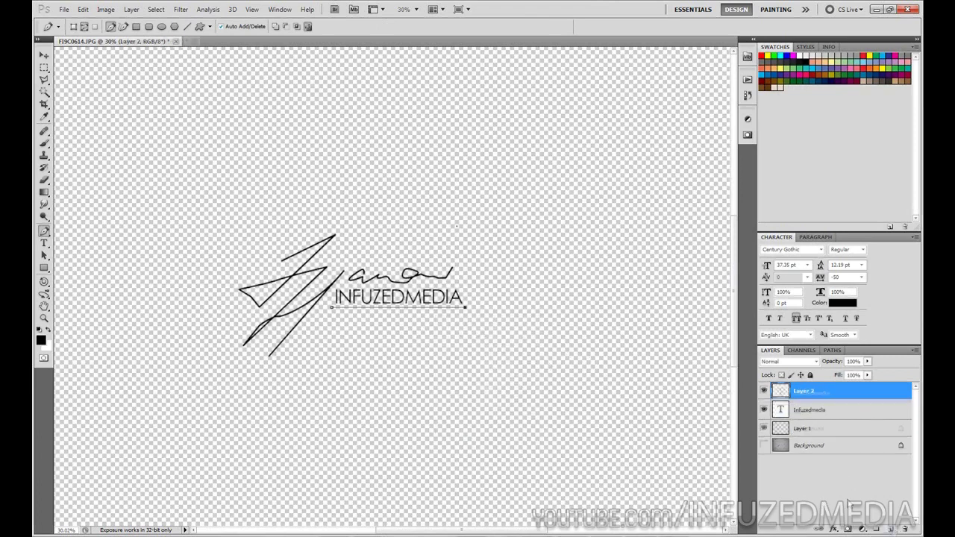
right_click(478, 313)
click(526, 388)
key(Return)
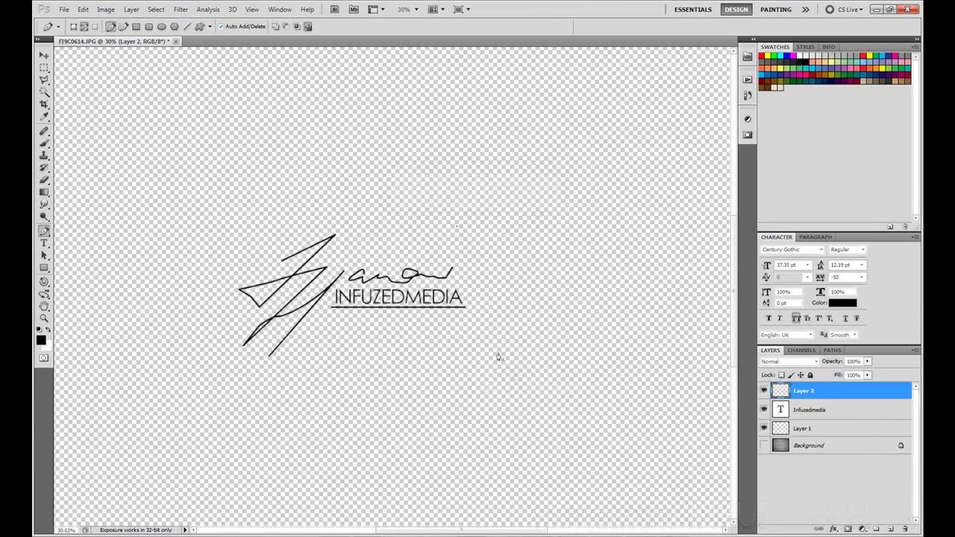
Duplicate the Infuzedmedia text layer and move the copy below the underline.
key(m)
click(828, 411)
drag(829, 420, 891, 529)
drag(409, 321, 407, 342)
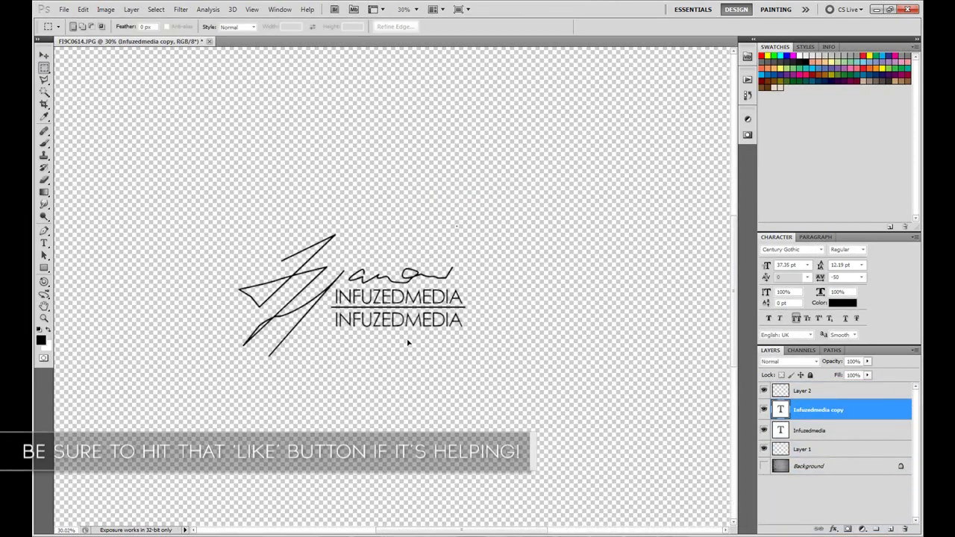
Replace the copied text with the person's full name.
key(t)
click(399, 320)
key(ctrl+a)
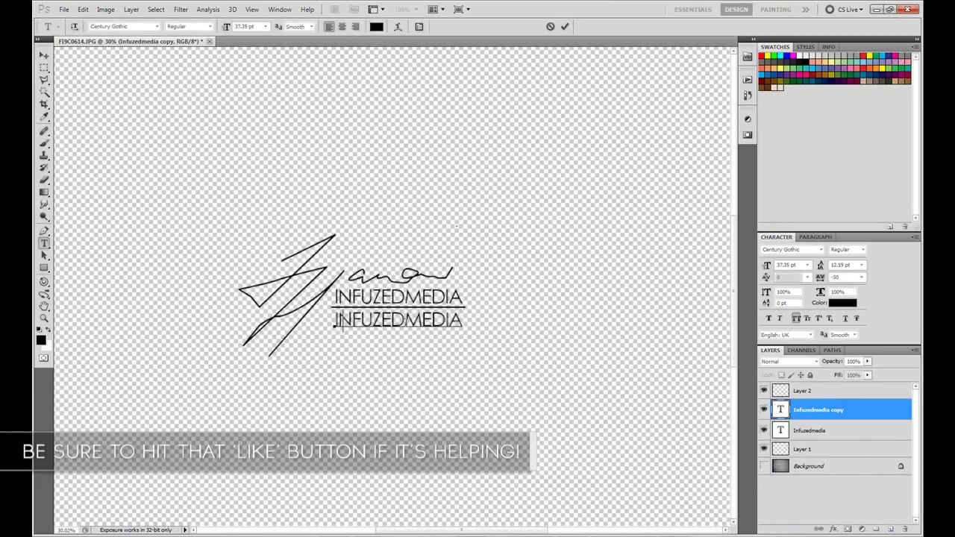
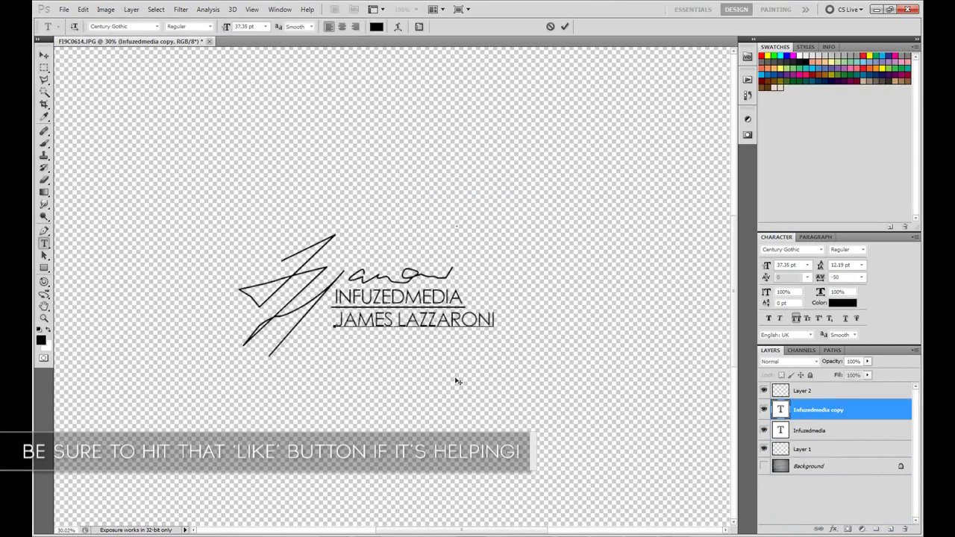
click(45, 69)
Shrink the name line to 30.57 pt beneath the underline.
key(ctrl+t)
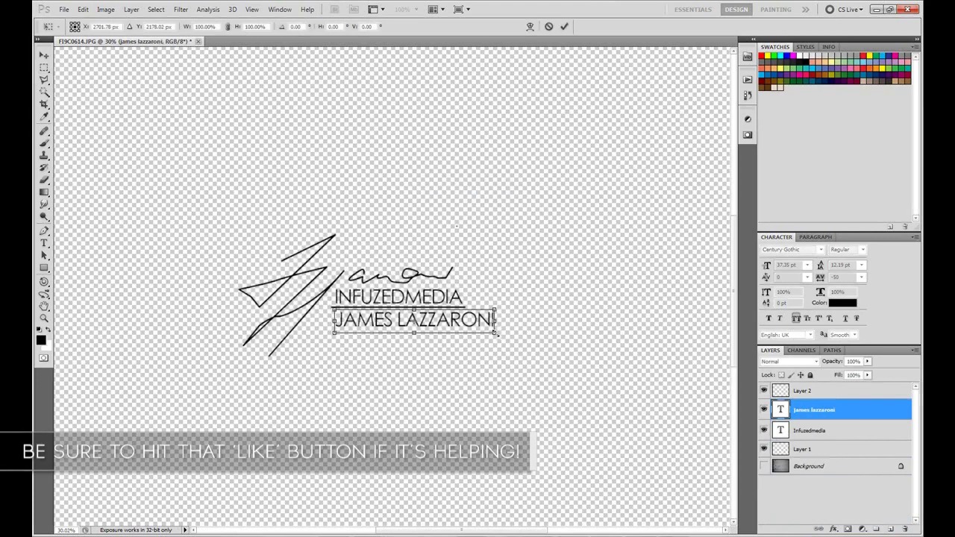
drag(496, 330, 442, 326)
key(Return)
scroll(448, 326, down, 1)
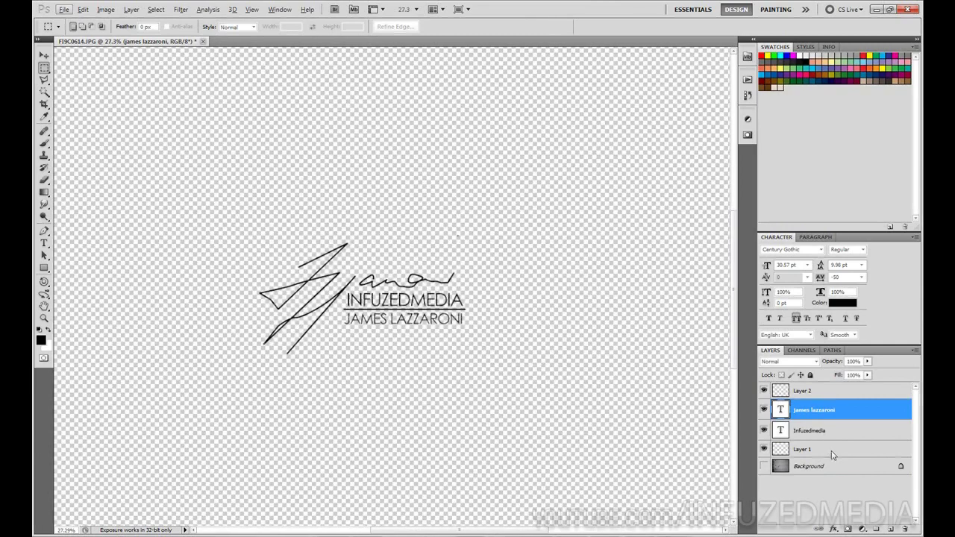
Merge Layer 1 through Layer 2 into one logo layer and open the couple photo.
click(828, 451)
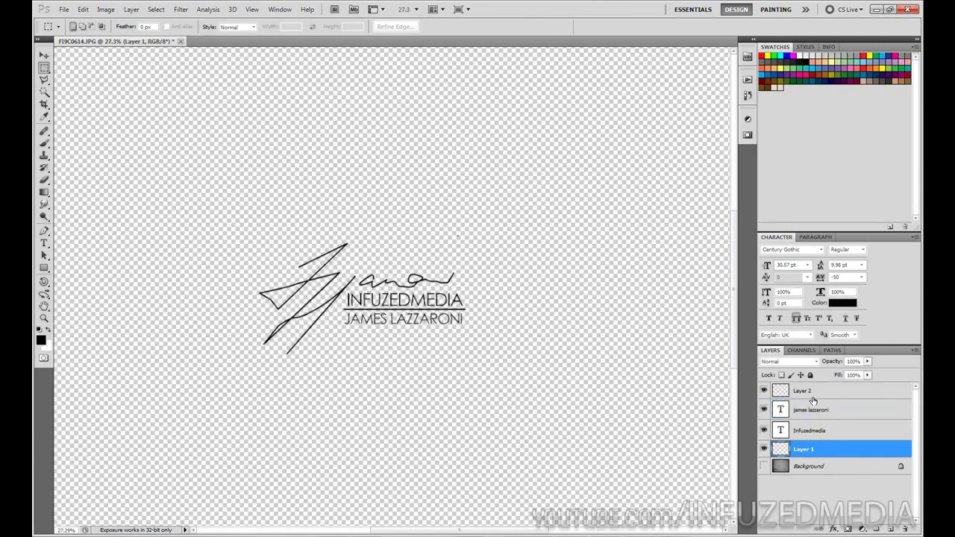
shift+click(803, 390)
click(915, 351)
click(865, 363)
scroll(612, 347, down, 1)
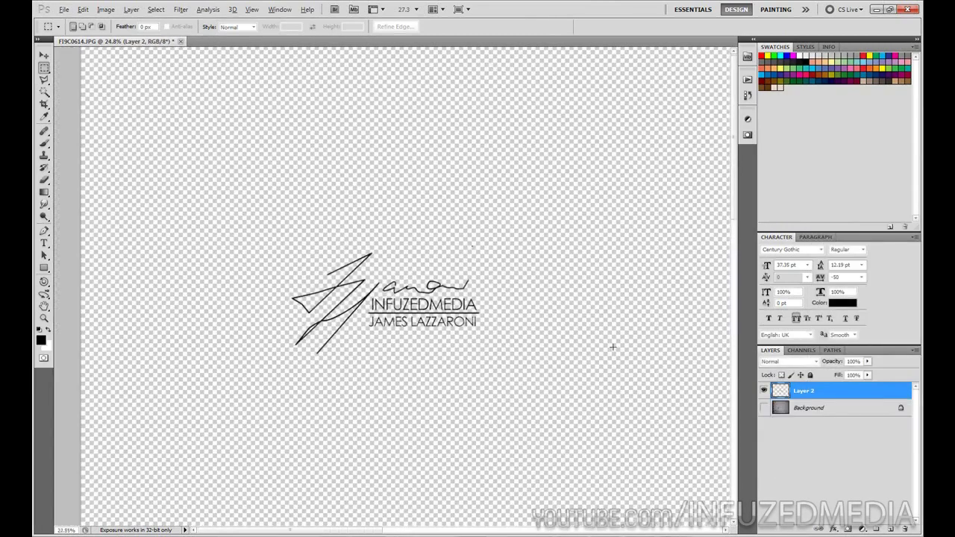
scroll(612, 347, down, 1)
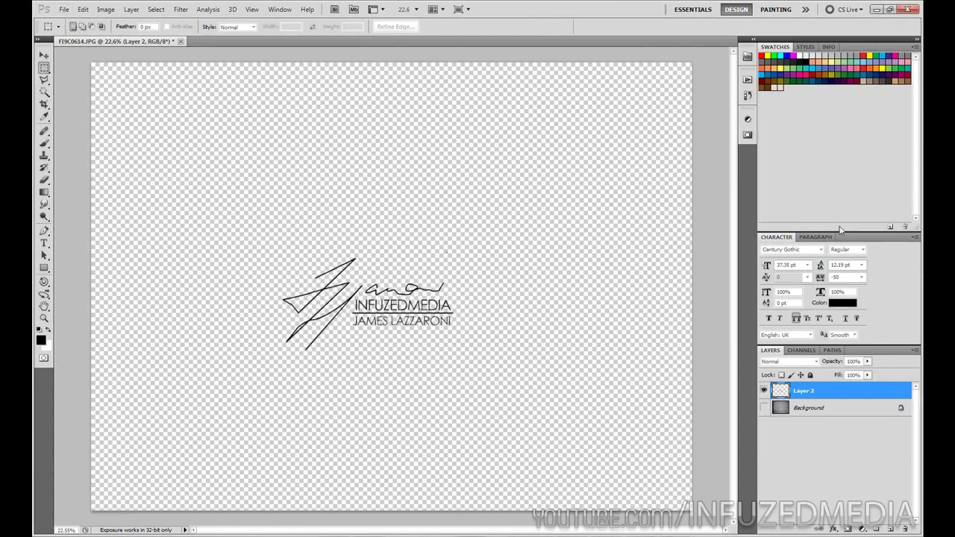
mouse_move(250, 46)
mouse_down()
mouse_move(226, 30)
mouse_move(247, 51)
mouse_up()
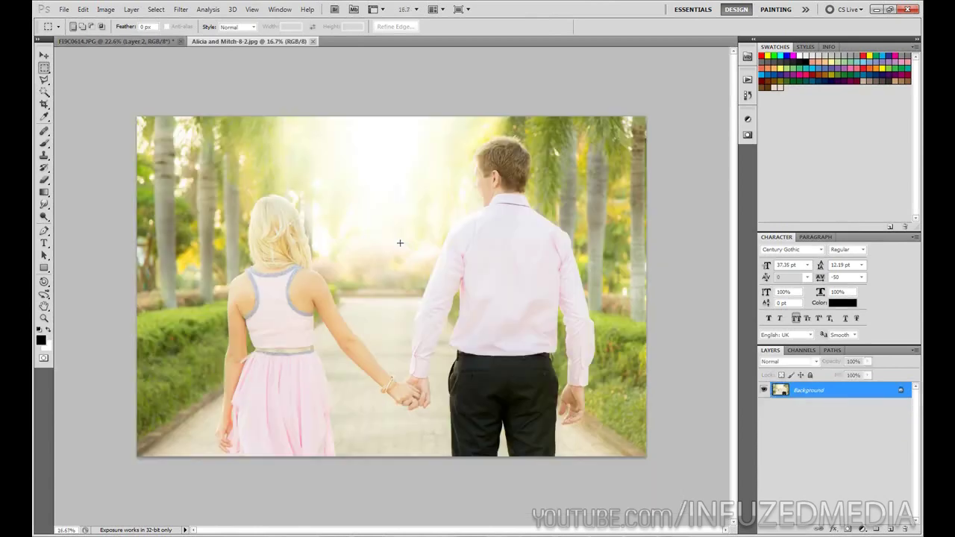
Copy the whole merged logo and paste it into the couple photo.
key(ctrl+0)
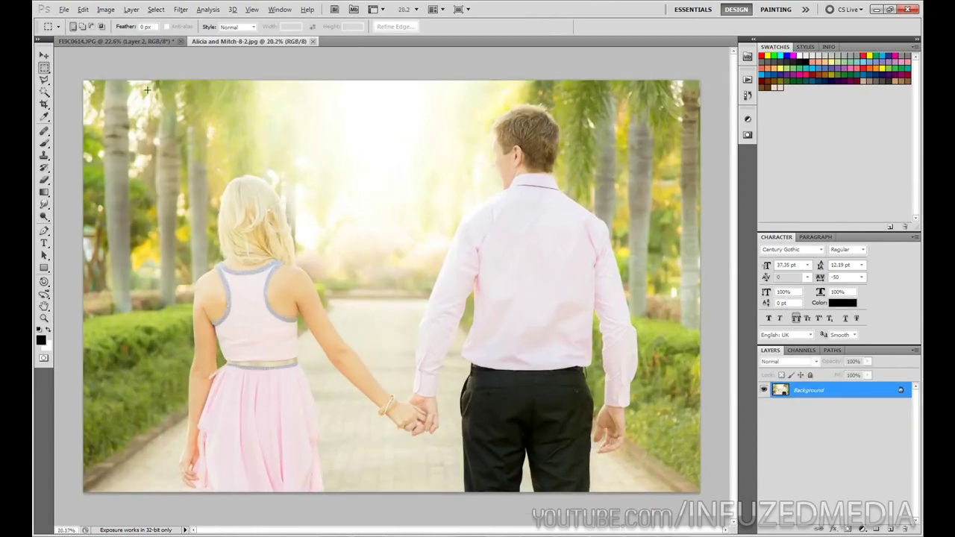
click(116, 41)
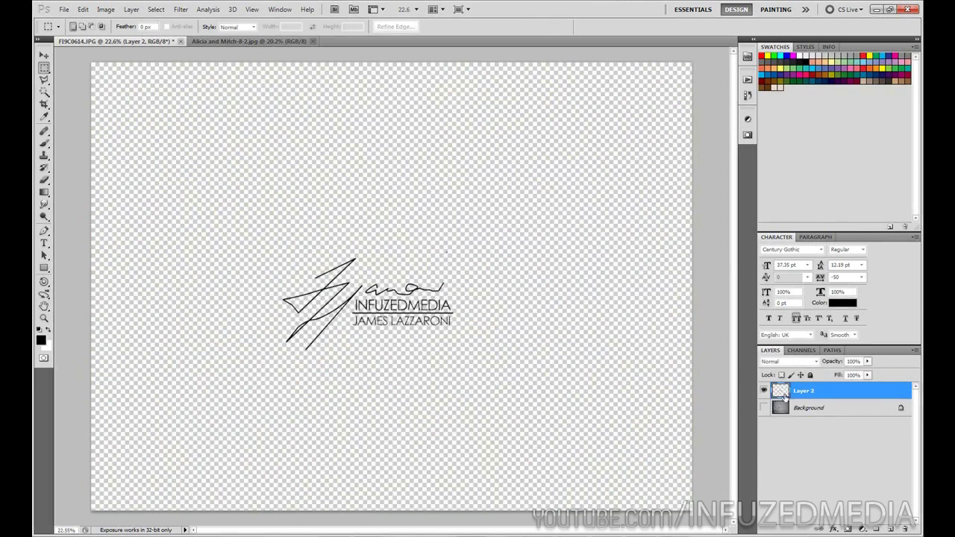
key(ctrl+a)
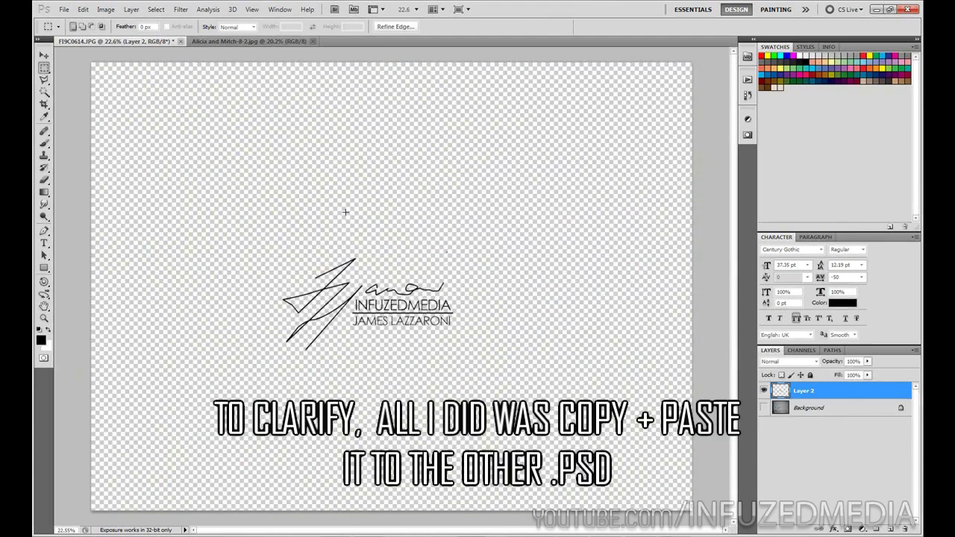
key(ctrl+c)
click(242, 41)
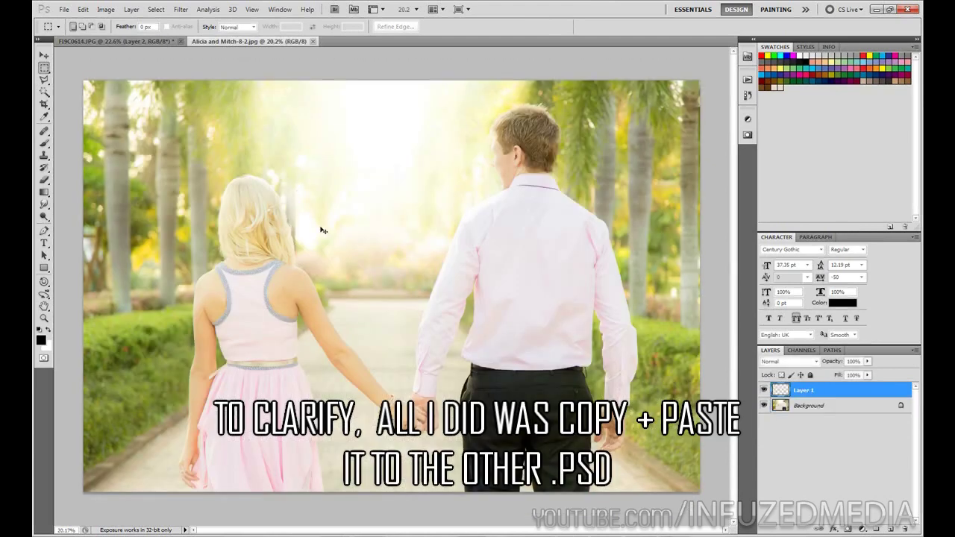
key(ctrl+v)
Scale the pasted logo down into the photo's bottom-left corner.
key(ctrl+t)
drag(470, 241, 173, 440)
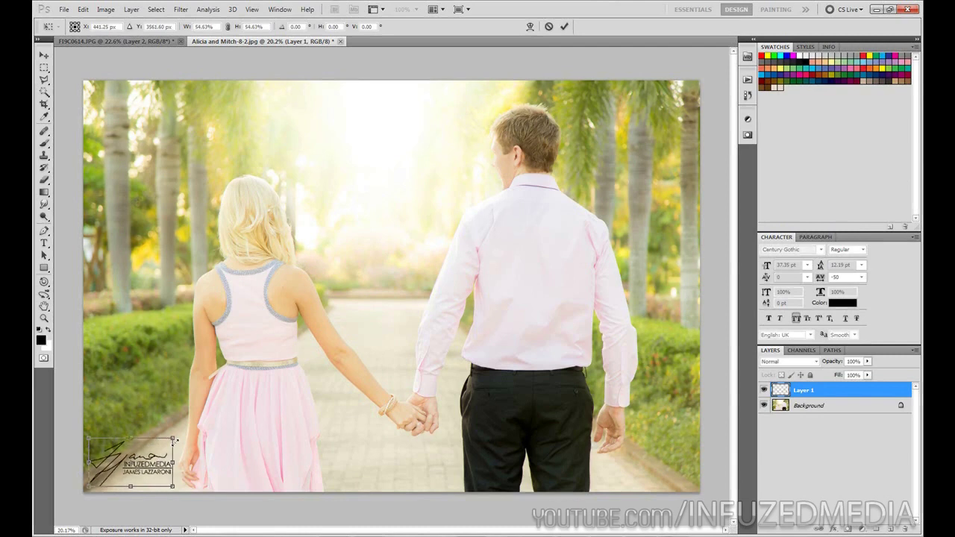
key(Return)
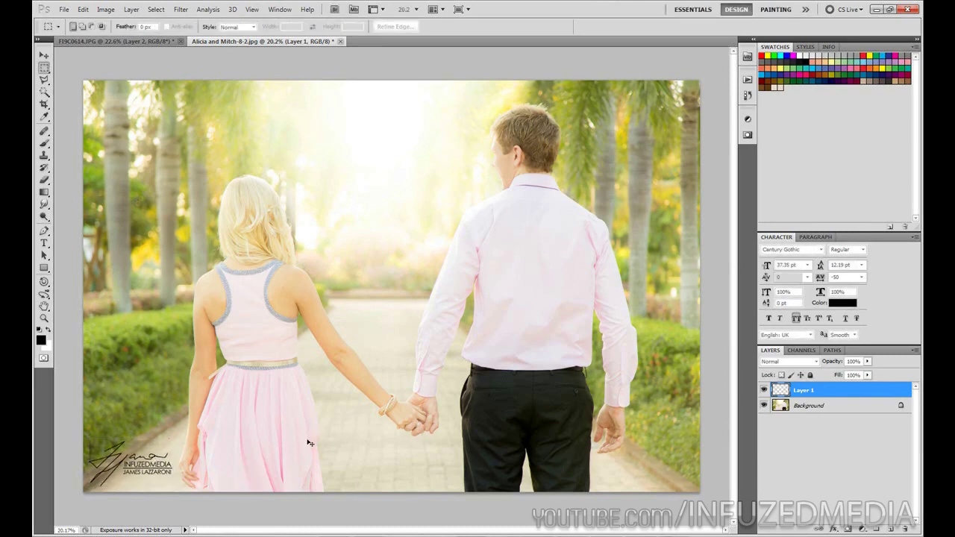
Check the logo with the photo hidden, then delete the pasted Layer 1.
click(764, 406)
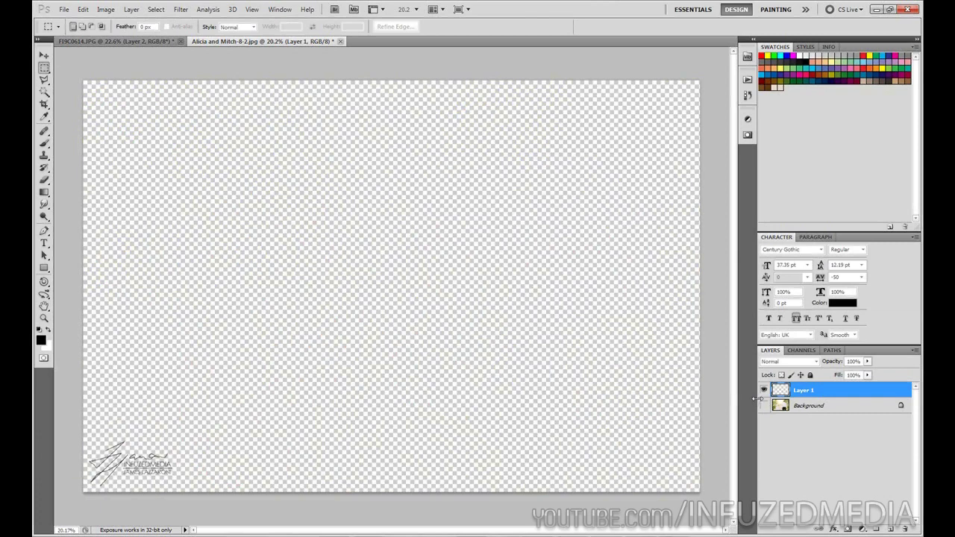
key(Delete)
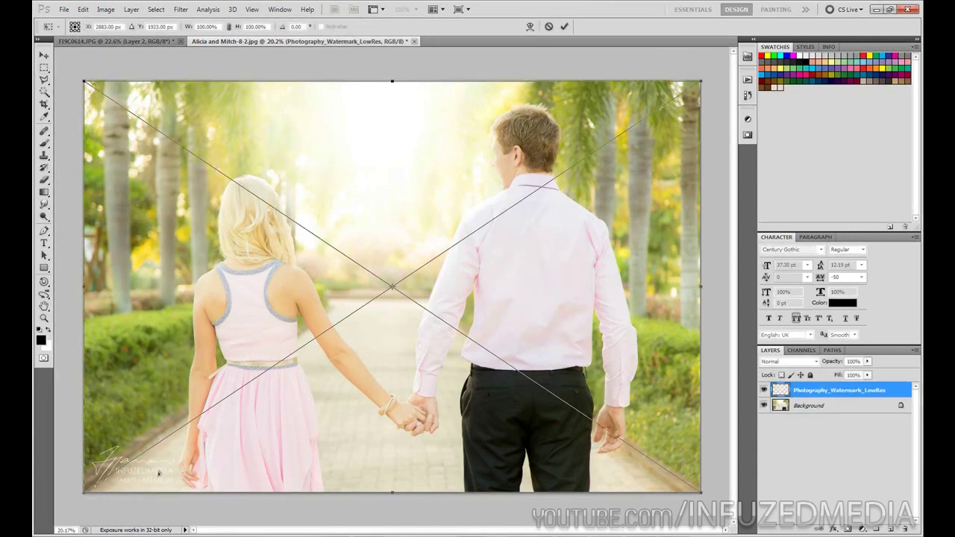
Commit the placed Photography_Watermark_LowRes file and rasterize its layer.
key(Return)
right_click(839, 392)
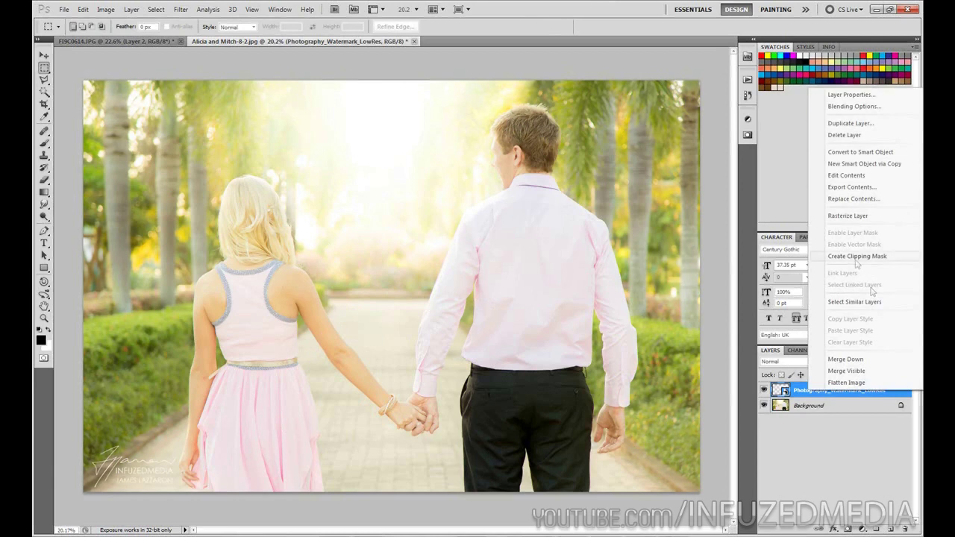
click(849, 216)
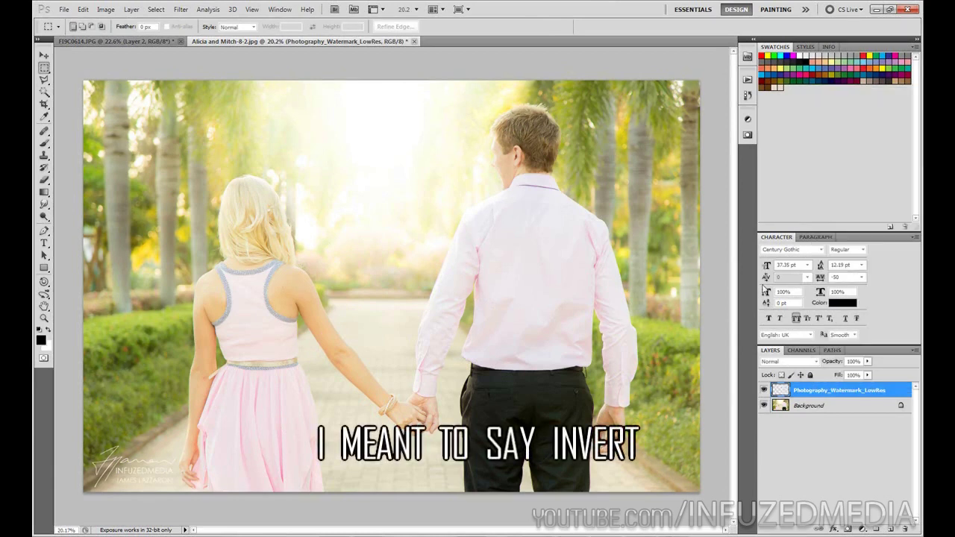